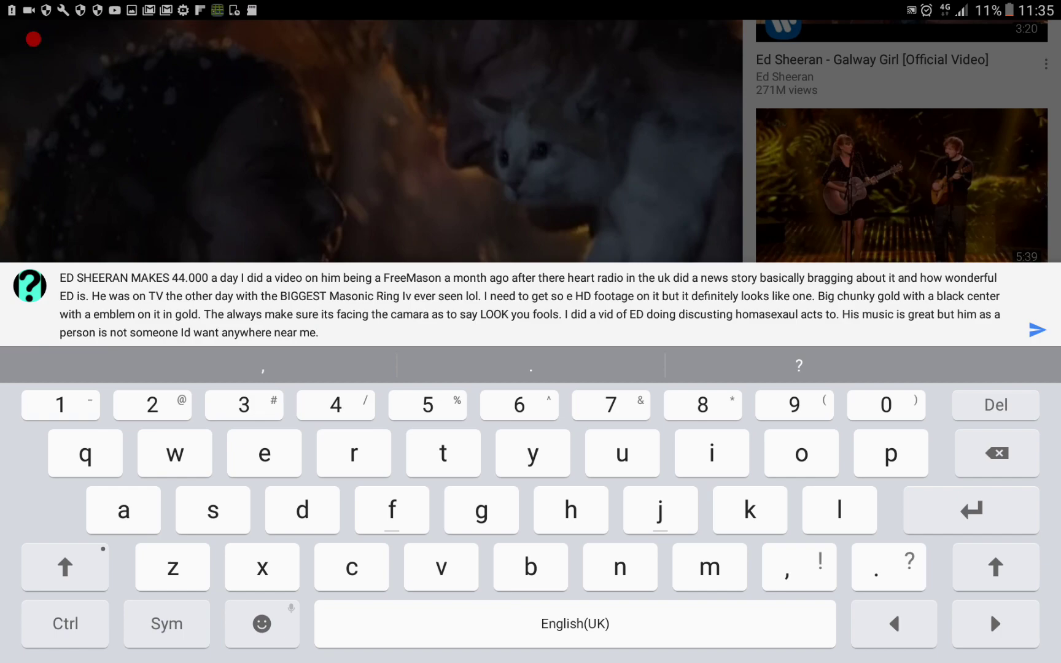
# Extend the comment's closing sentence to end "near me or my family."
pyautogui.press('BackSpace')
pyautogui.write('o')
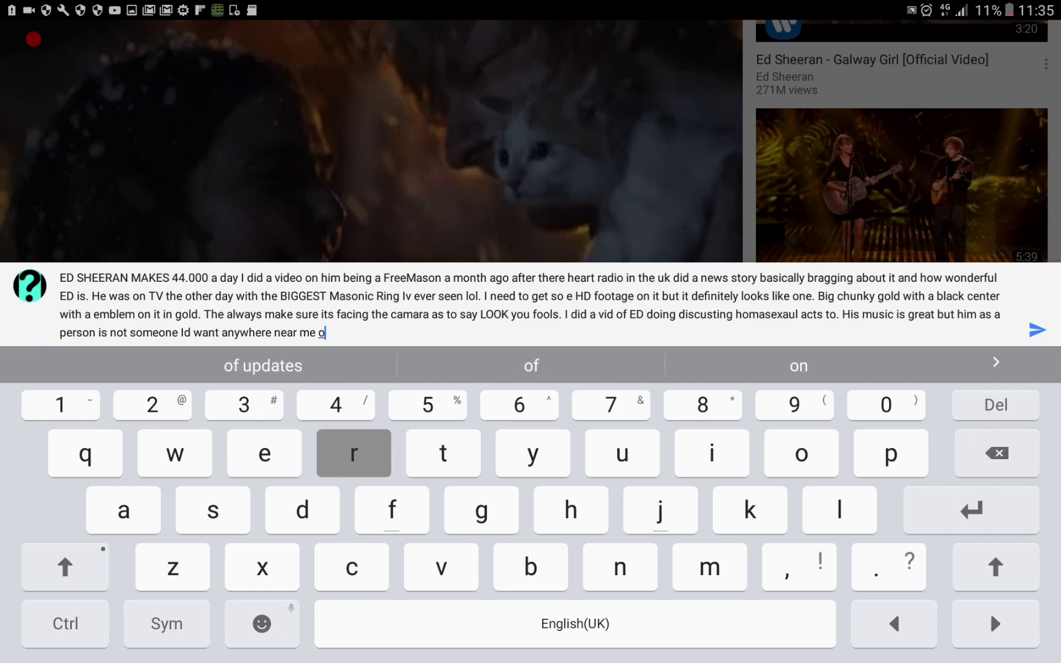
pyautogui.write('r my f')
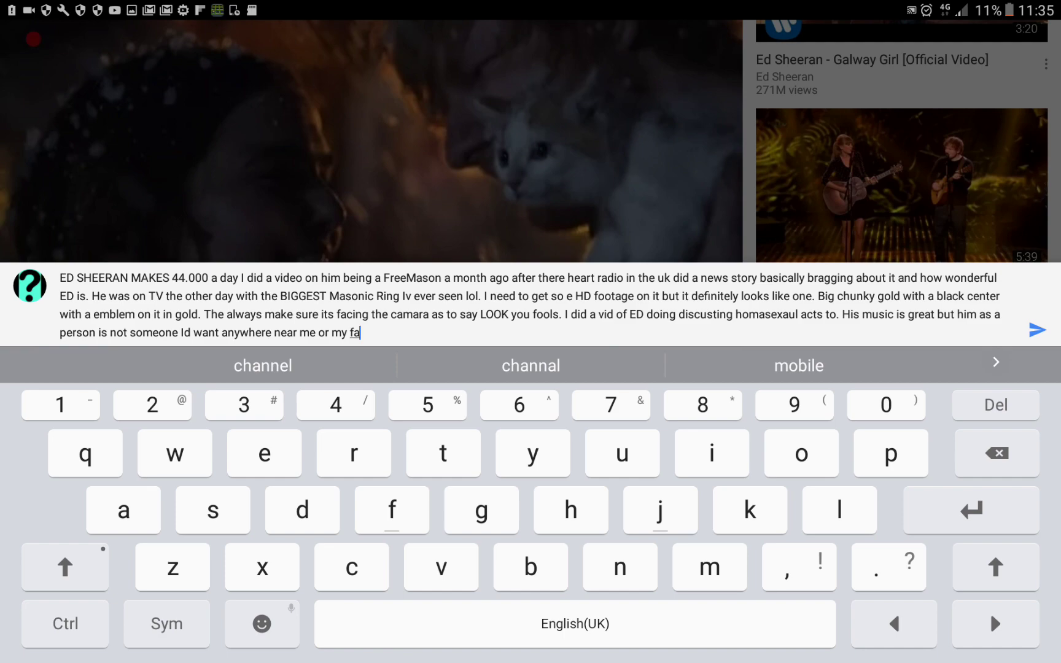
pyautogui.write('ama')
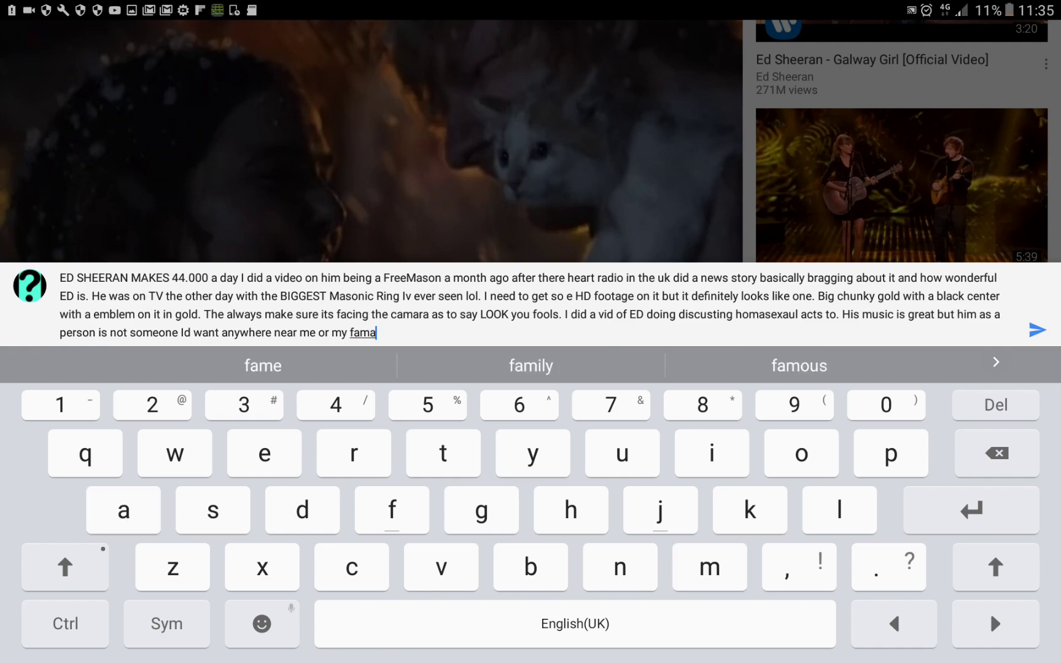
pyautogui.press('BackSpace')
pyautogui.click(531, 365)
pyautogui.write('.')
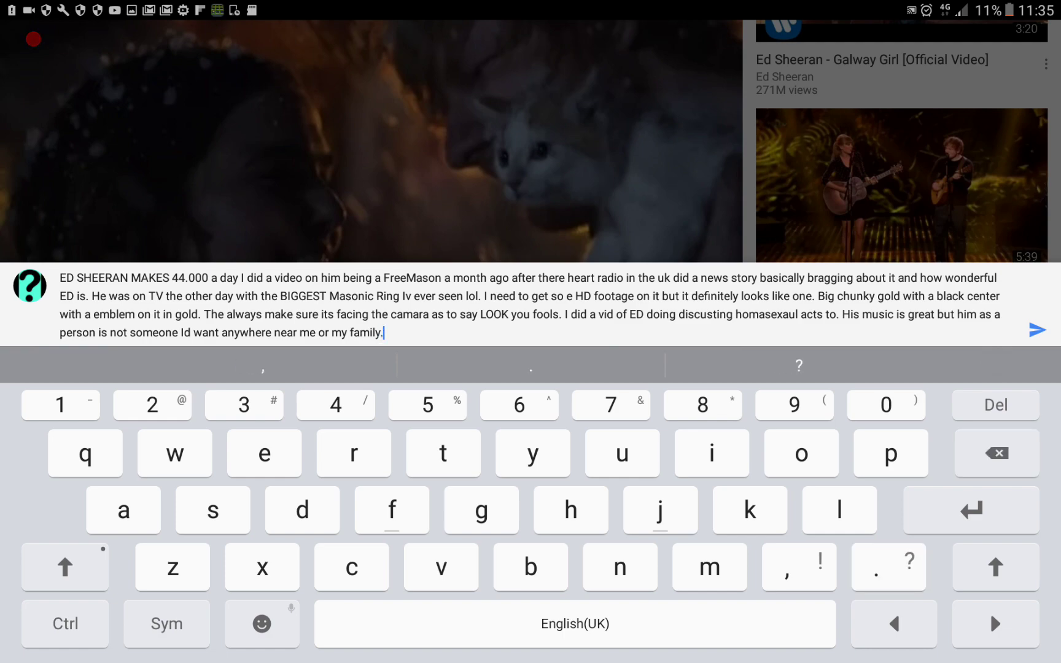